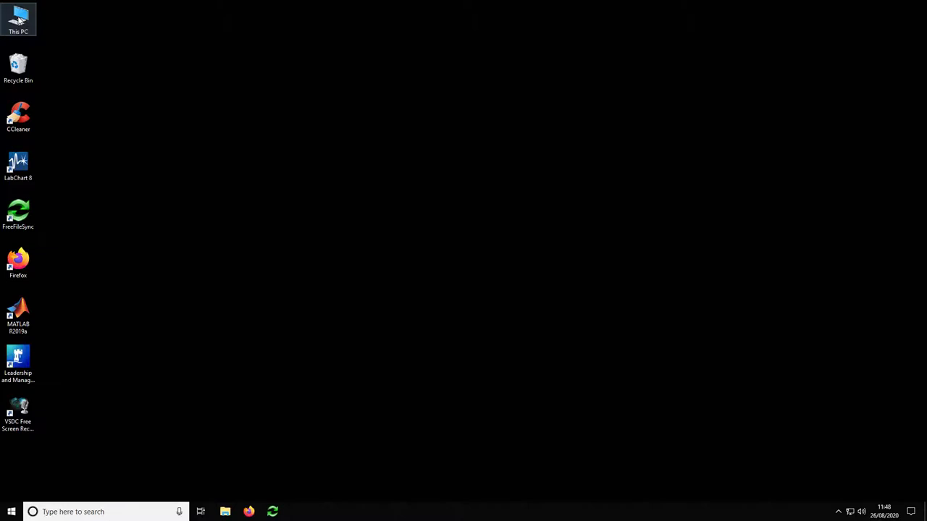
Launch LabChart, start a test recording, and colour Channel 1 blue and Channel 2 red.
{"action": "double_click", "coordinate": [16, 159]}
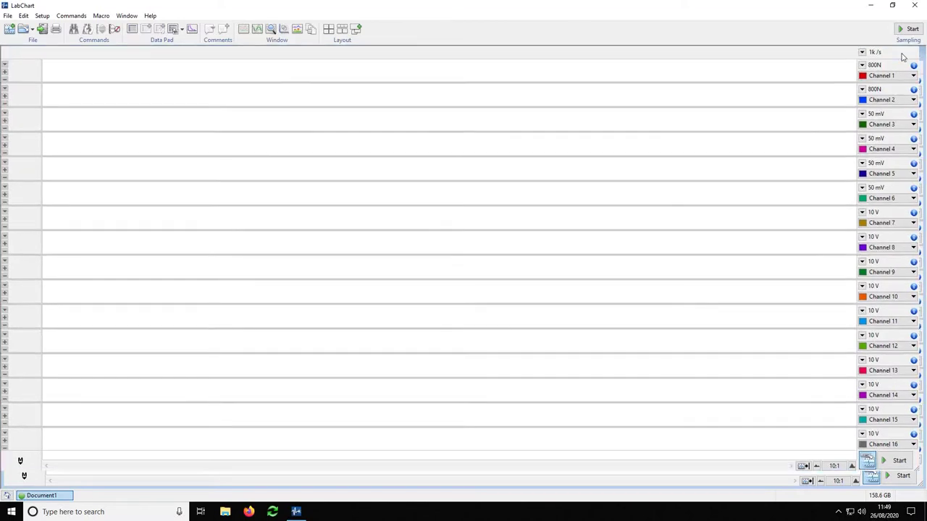
{"action": "left_click", "coordinate": [910, 29]}
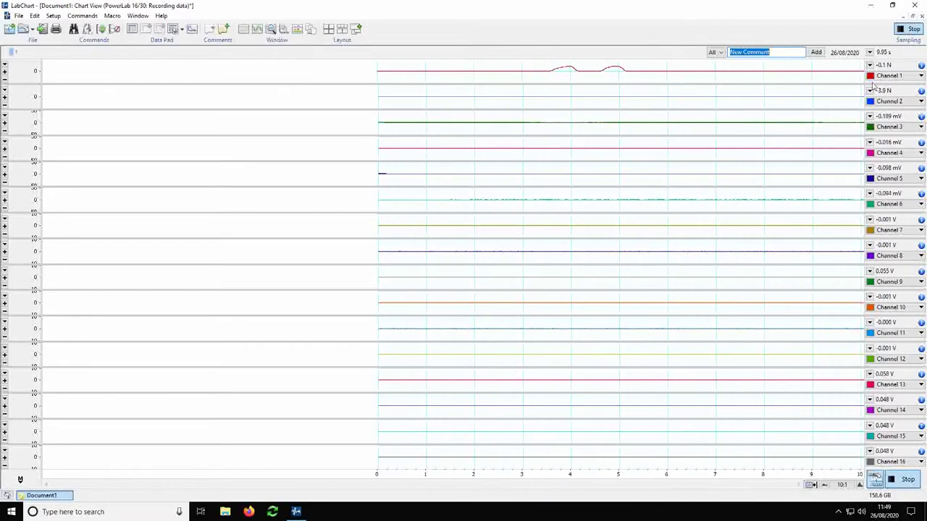
{"action": "left_click", "coordinate": [870, 75]}
{"action": "left_click", "coordinate": [875, 106]}
{"action": "left_click", "coordinate": [871, 101]}
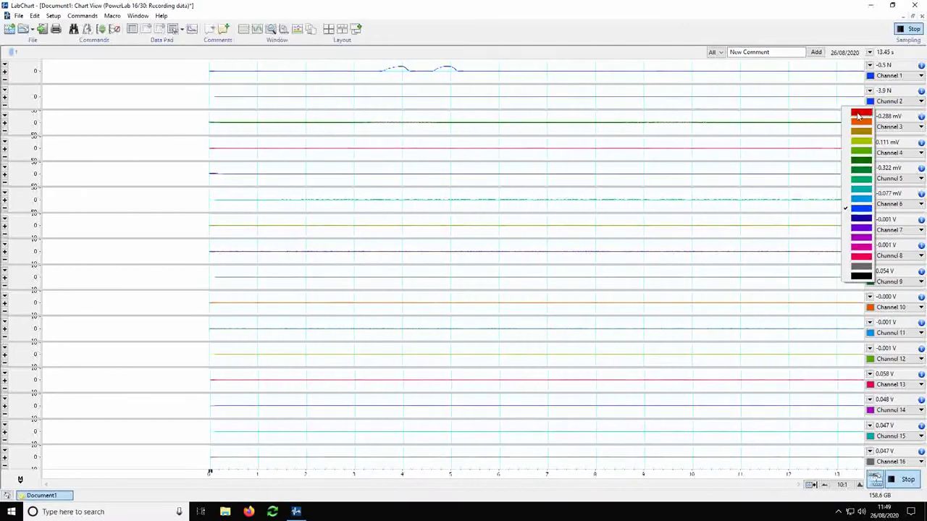
{"action": "left_click", "coordinate": [862, 113]}
Check Channel 1's calculation options, stop the recording, and open Setup > Channel Settings.
{"action": "left_click", "coordinate": [921, 76]}
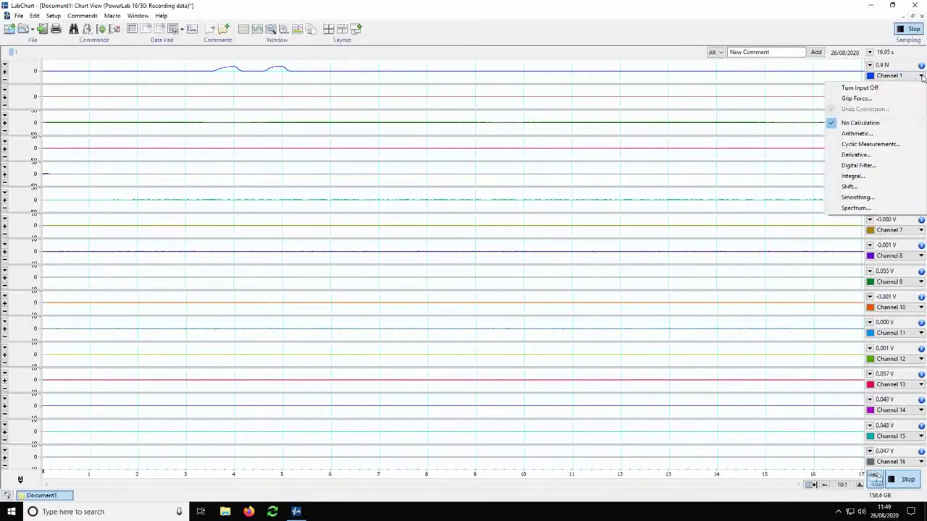
{"action": "left_click", "coordinate": [911, 31]}
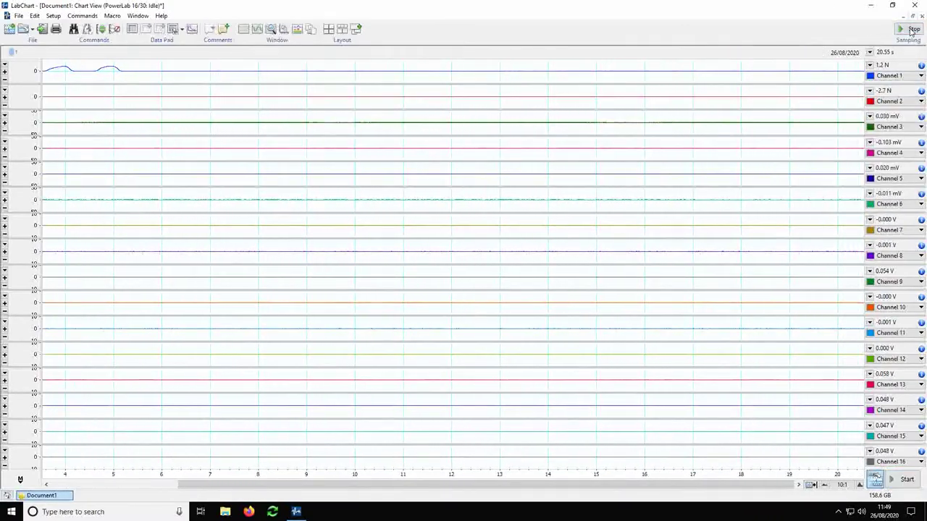
{"action": "left_click", "coordinate": [53, 15]}
{"action": "left_click", "coordinate": [63, 28]}
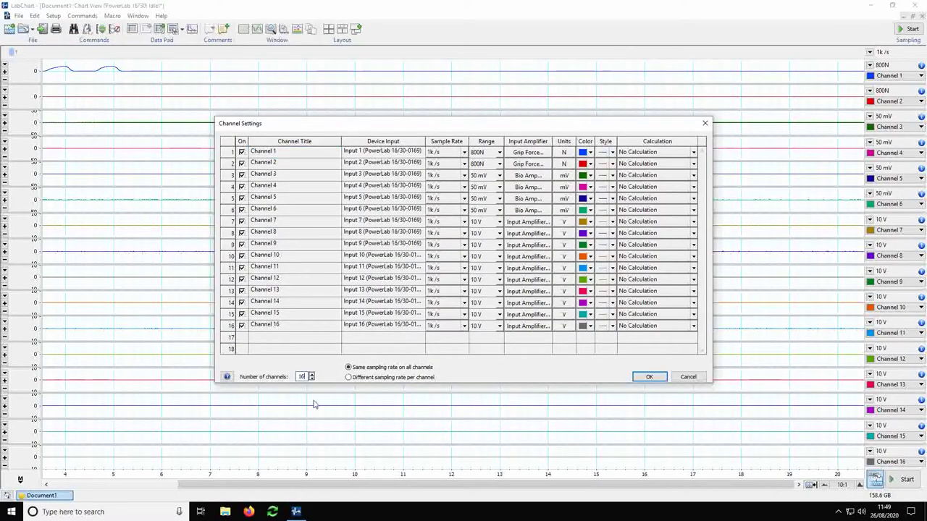
Set four channels named Left grip, Right grip, Left muscle and Right muscle.
{"action": "left_click", "coordinate": [312, 374]}
{"action": "left_click", "coordinate": [311, 374]}
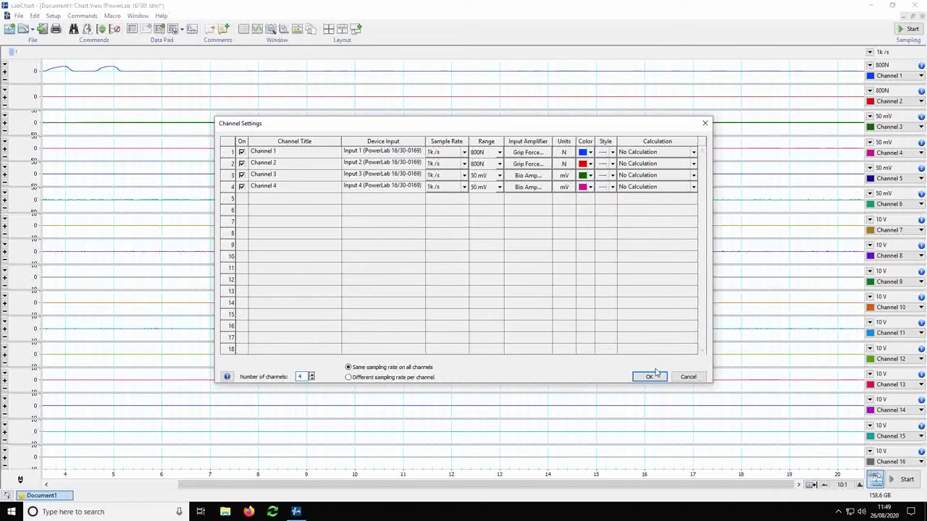
{"action": "left_click", "coordinate": [226, 150]}
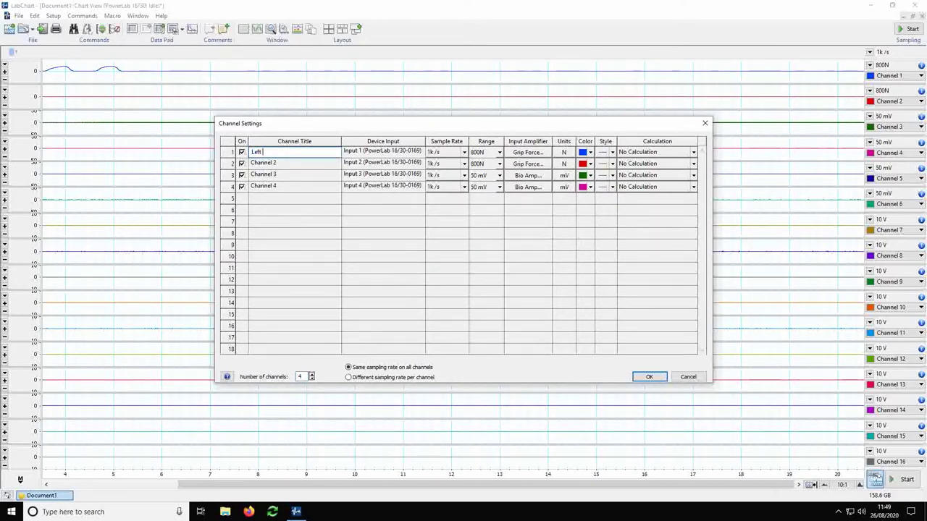
{"action": "key", "text": "Return"}
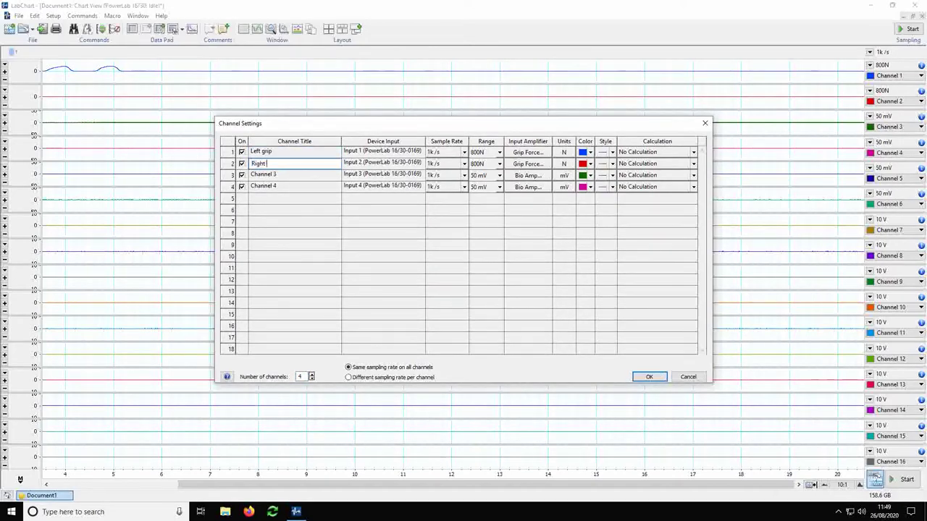
{"action": "key", "text": "Return"}
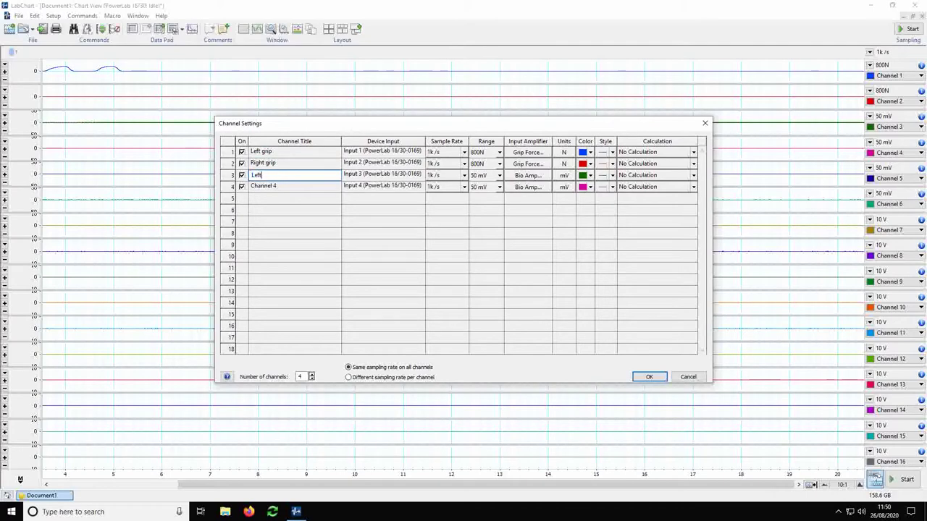
{"action": "key", "text": "Return"}
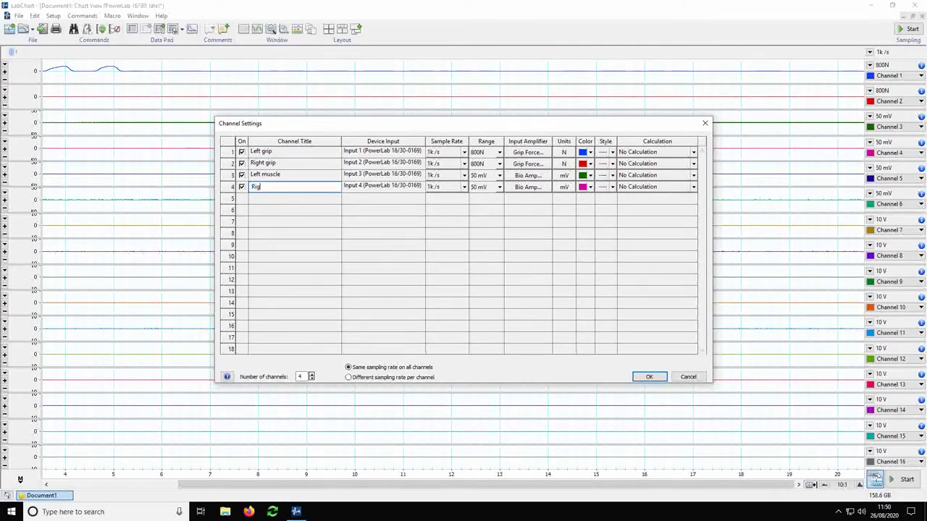
{"action": "left_click", "coordinate": [322, 174]}
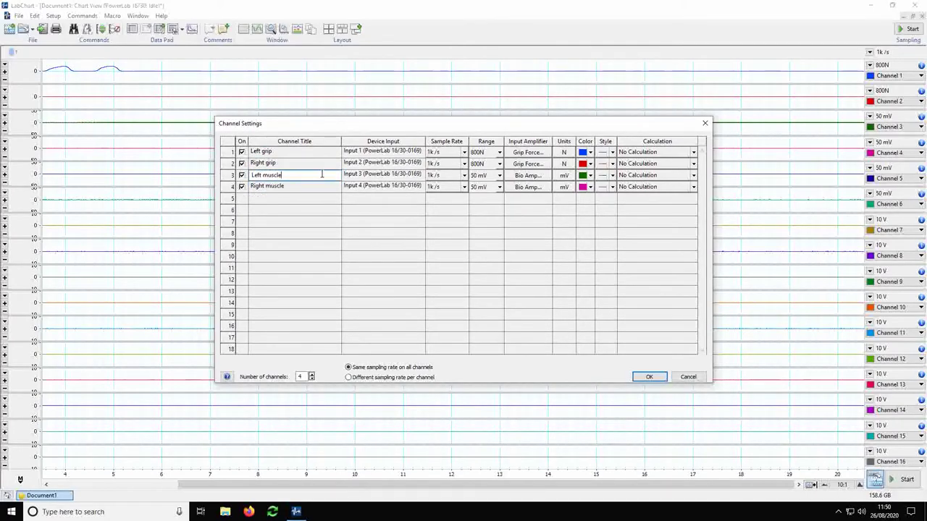
Colour the Left muscle trace light blue and the Right muscle trace orange.
{"action": "left_click", "coordinate": [586, 175]}
{"action": "left_click", "coordinate": [582, 275]}
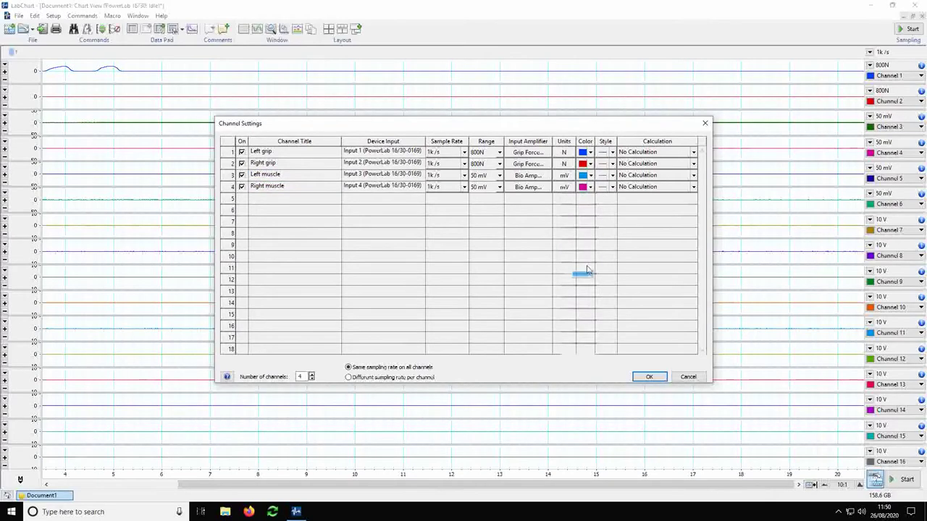
{"action": "left_click", "coordinate": [591, 187]}
{"action": "left_click", "coordinate": [583, 209]}
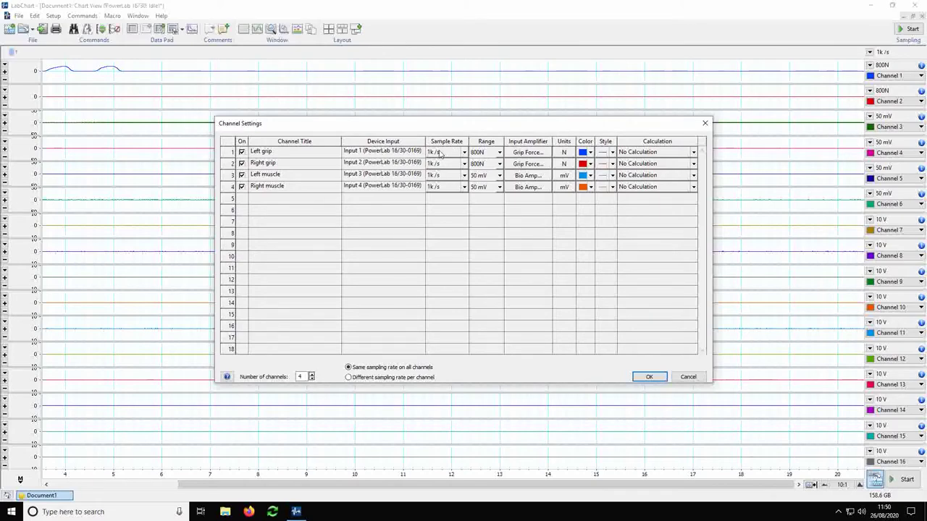
Sample all channels at 4k /s and set both muscle channel ranges to 10 mV.
{"action": "left_click", "coordinate": [464, 153]}
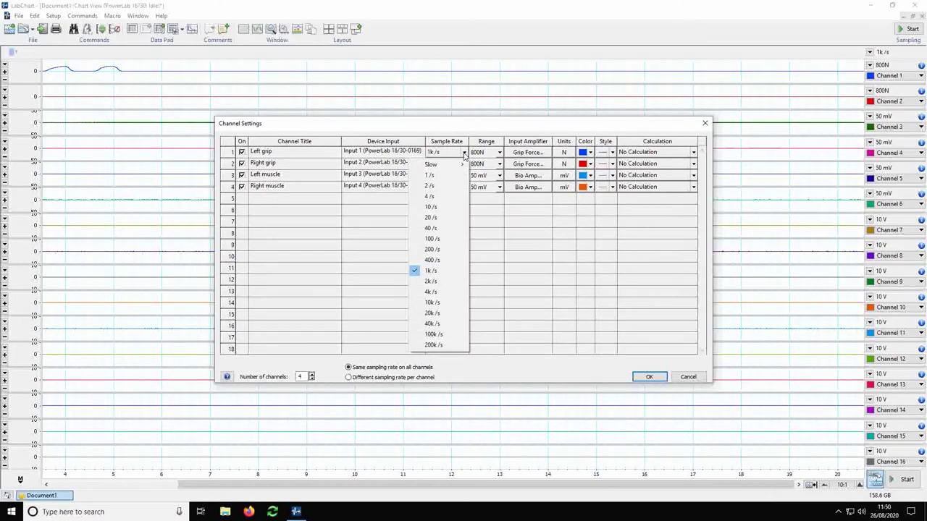
{"action": "left_click", "coordinate": [430, 292]}
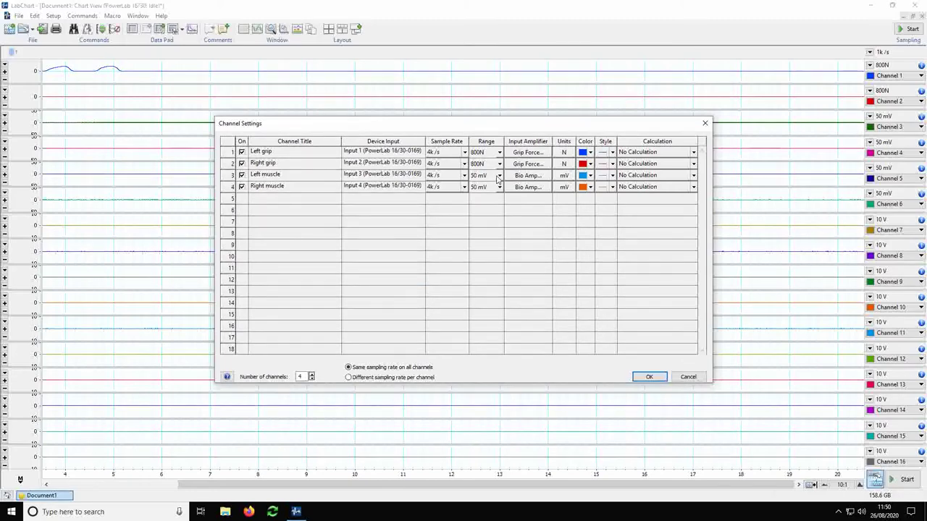
{"action": "left_click", "coordinate": [498, 153]}
{"action": "left_click", "coordinate": [499, 176]}
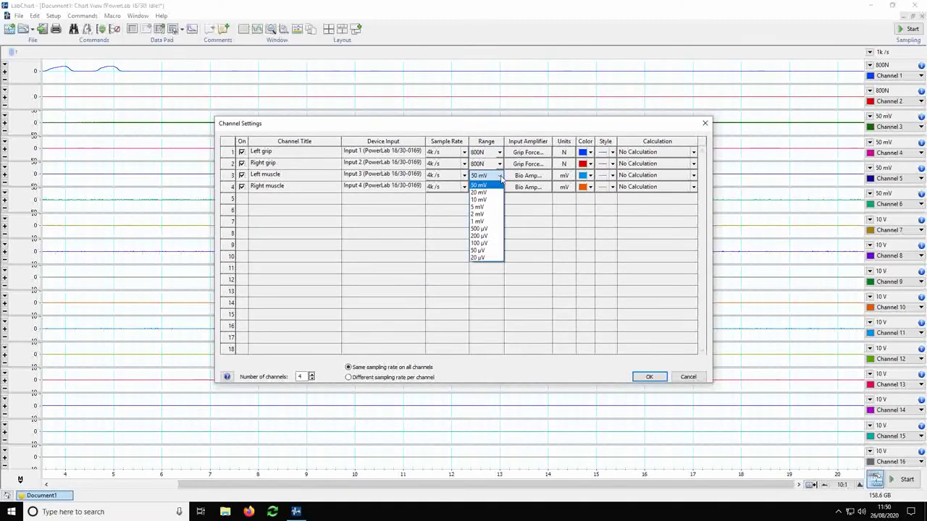
{"action": "left_click", "coordinate": [479, 199]}
{"action": "left_click", "coordinate": [499, 187]}
{"action": "left_click", "coordinate": [478, 212]}
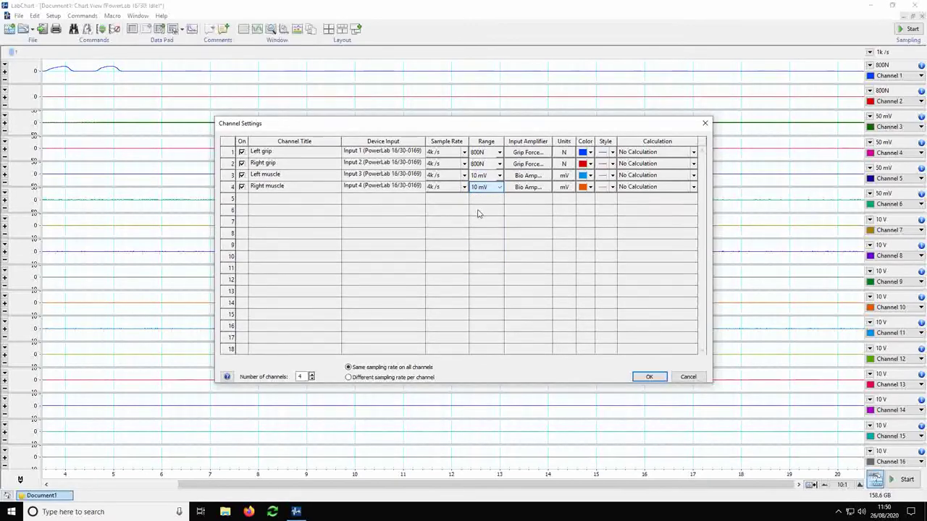
{"action": "left_click", "coordinate": [539, 180]}
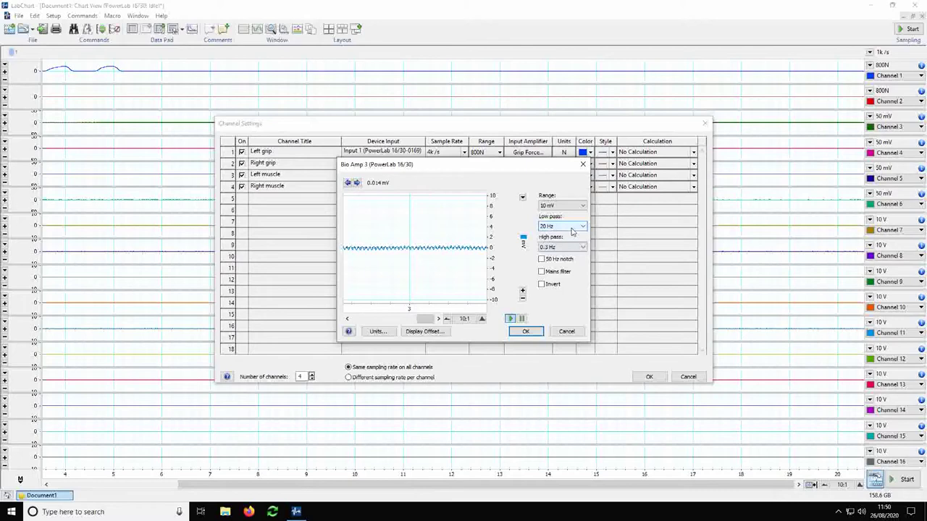
Give the Left muscle amplifier a 10 Hz high pass, 500 Hz low pass, mains filter off.
{"action": "left_click", "coordinate": [572, 250]}
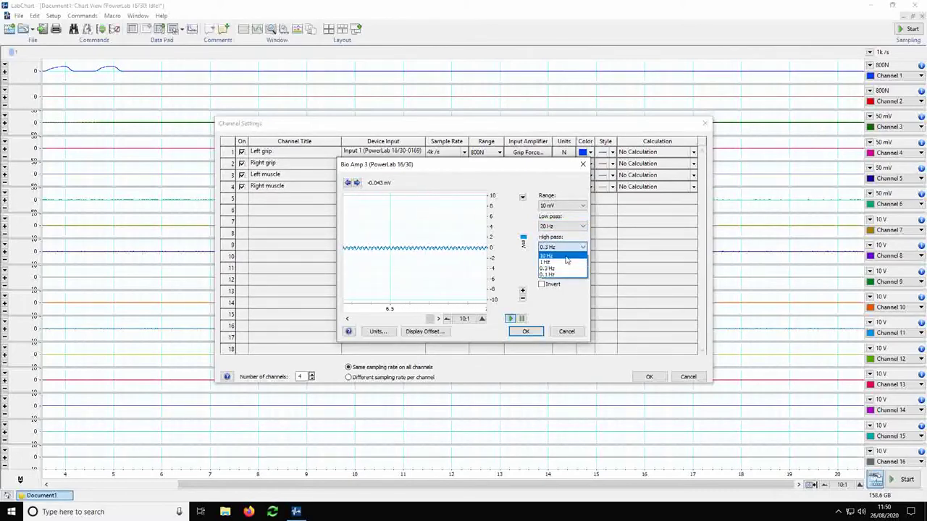
{"action": "left_click", "coordinate": [566, 258]}
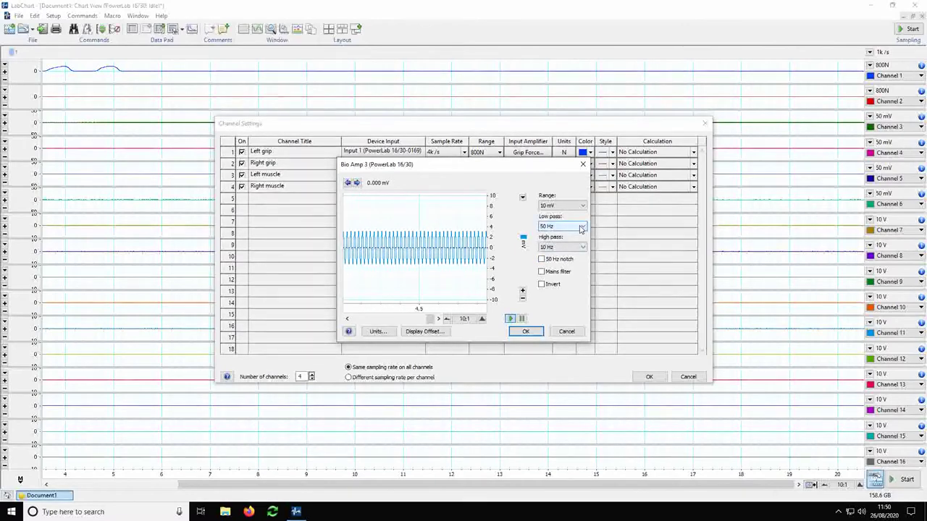
{"action": "left_click", "coordinate": [581, 228]}
{"action": "left_click", "coordinate": [572, 253]}
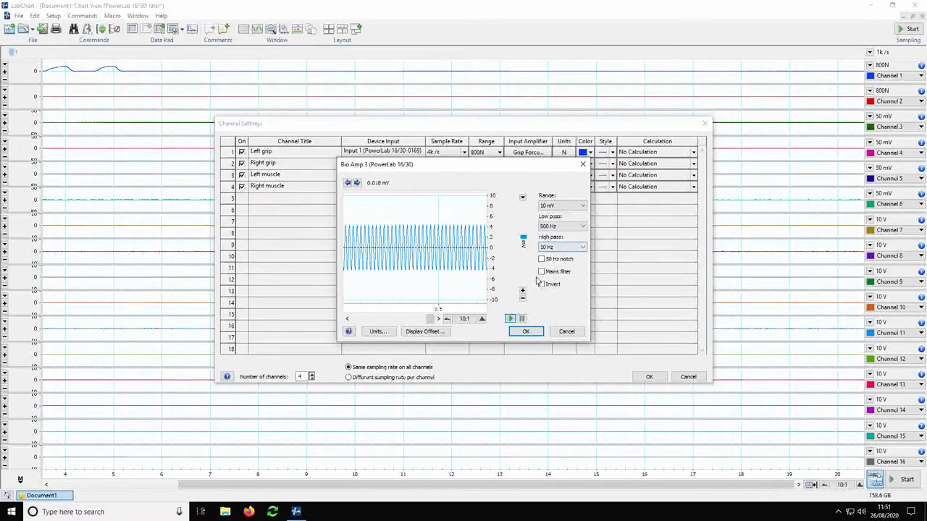
{"action": "left_click", "coordinate": [542, 272]}
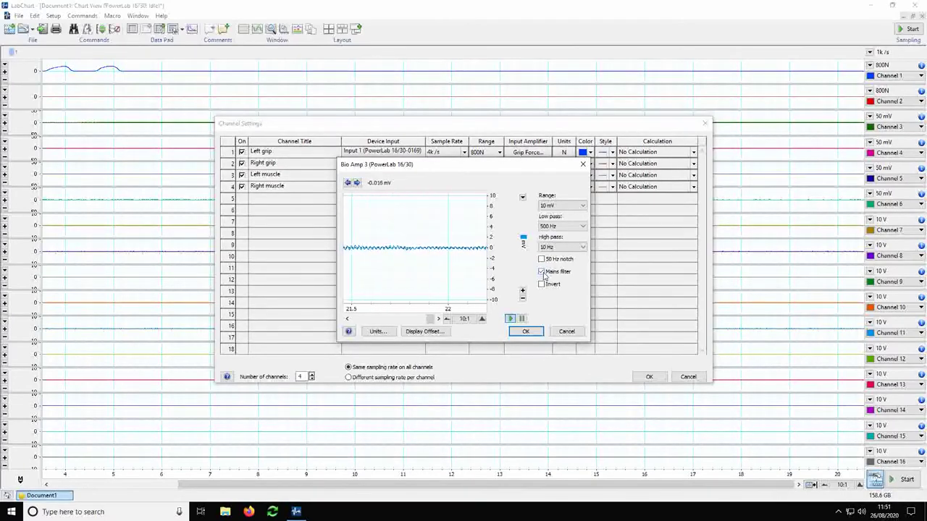
{"action": "left_click", "coordinate": [542, 271]}
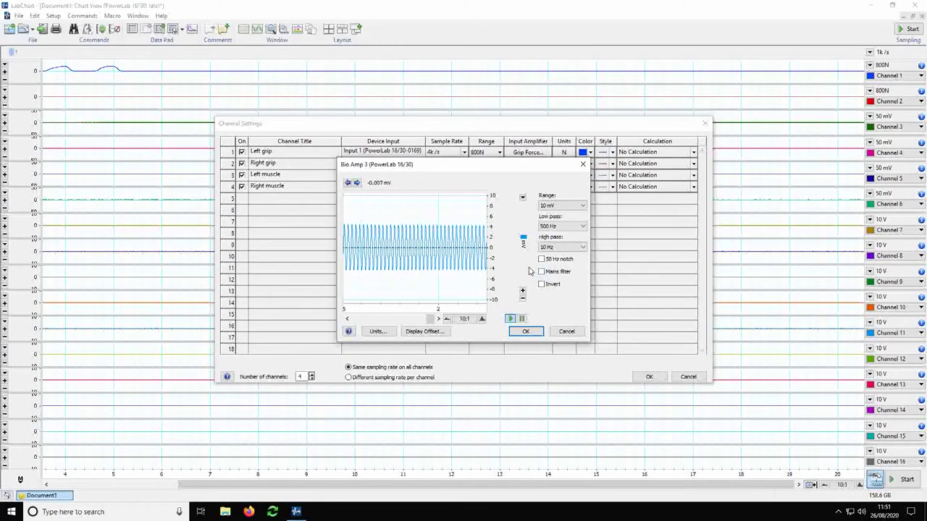
Give the Right muscle amplifier the same 10 Hz high pass and 500 Hz low pass filters.
{"action": "left_click", "coordinate": [526, 333]}
{"action": "left_click", "coordinate": [542, 188]}
{"action": "left_click", "coordinate": [565, 226]}
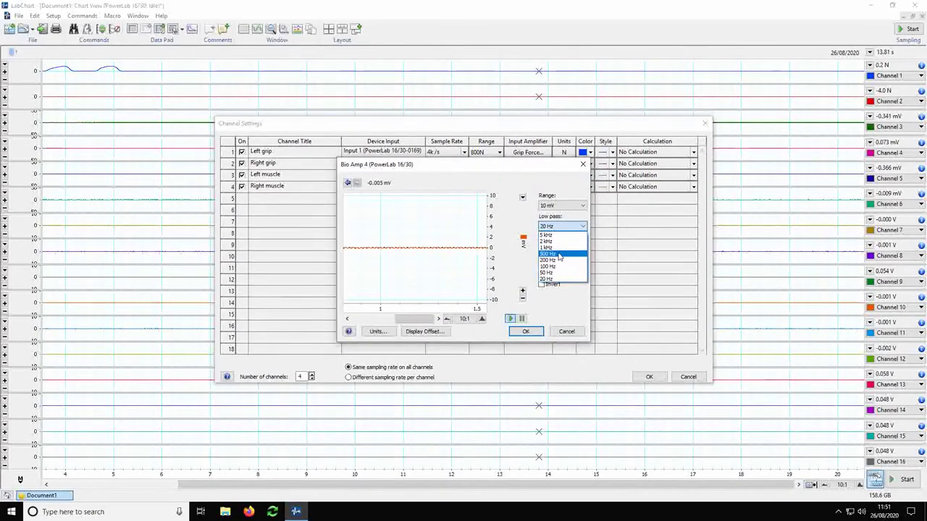
{"action": "left_click", "coordinate": [558, 258]}
{"action": "left_click", "coordinate": [565, 247]}
{"action": "left_click", "coordinate": [557, 270]}
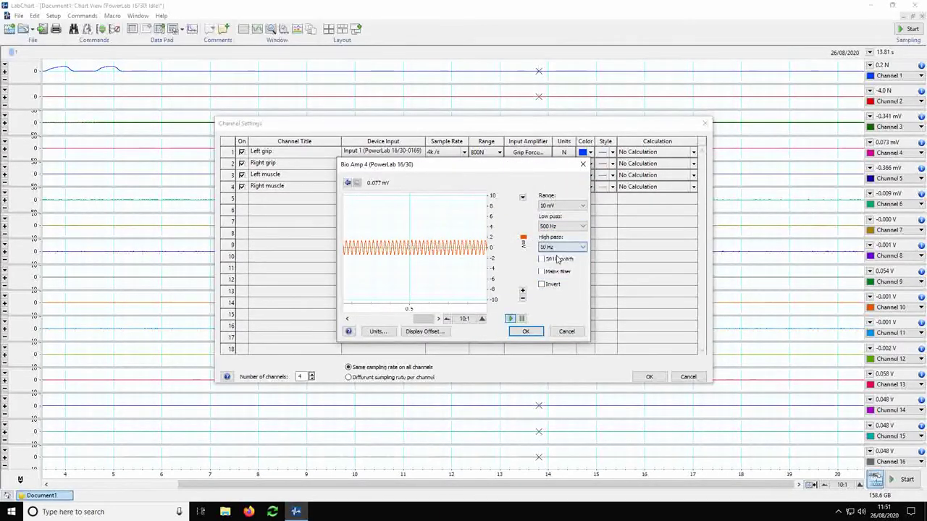
{"action": "left_click", "coordinate": [528, 333]}
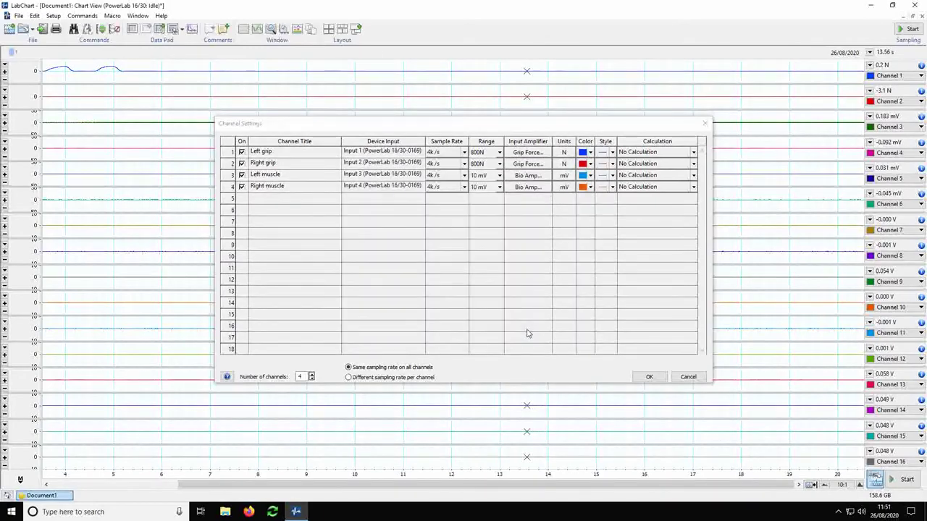
Apply the four-channel setup, start a new recording, and enlarge Left grip to fill the chart.
{"action": "left_click", "coordinate": [648, 377]}
{"action": "left_click", "coordinate": [912, 29]}
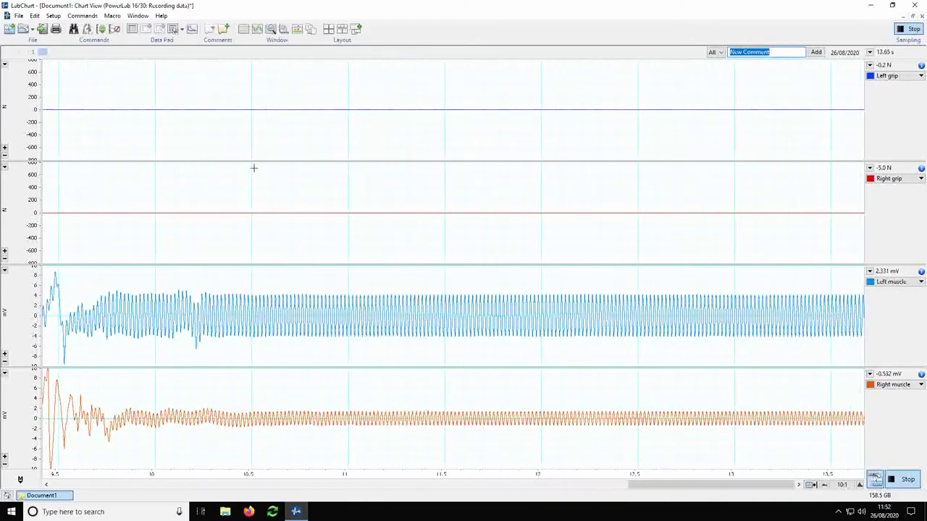
{"action": "left_click_drag", "start_coordinate": [253, 164], "coordinate": [246, 466]}
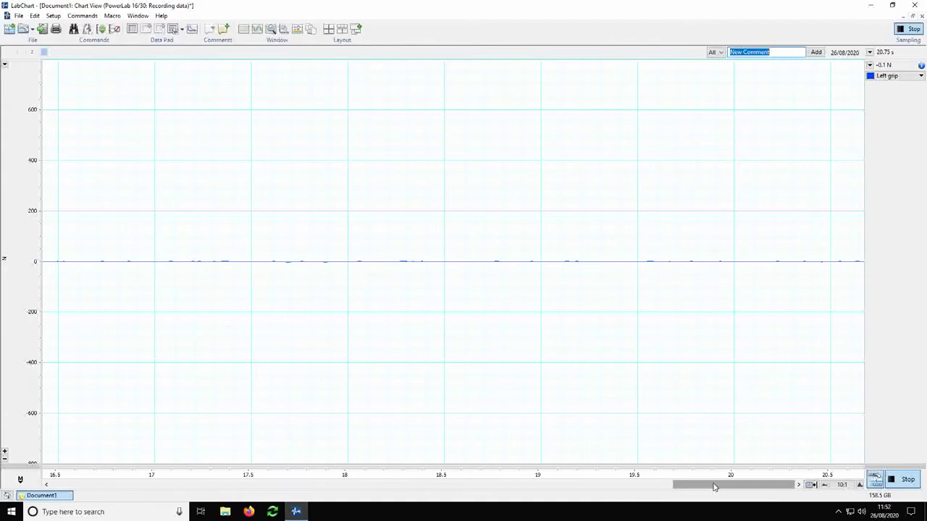
Set the Left grip force axis scale to Top 400 and Bottom 0 N.
{"action": "left_click_drag", "start_coordinate": [713, 485], "coordinate": [746, 487]}
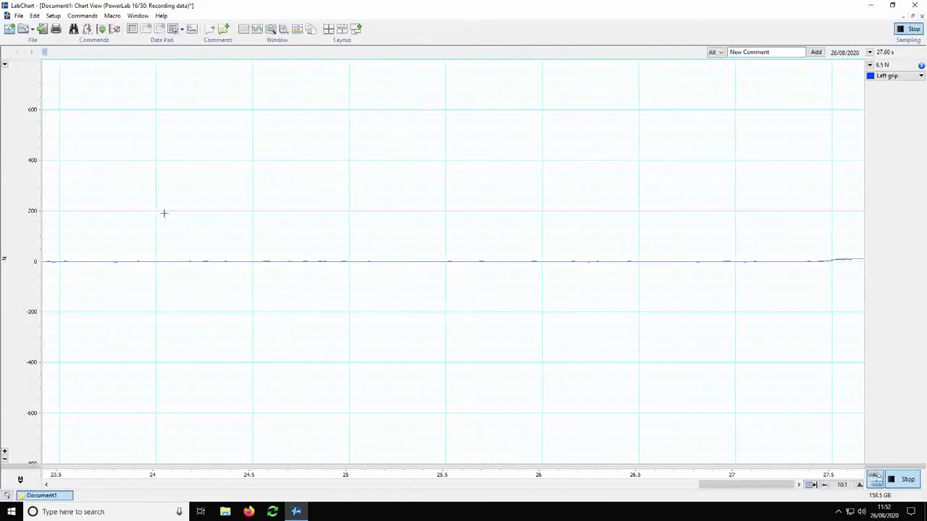
{"action": "right_click", "coordinate": [18, 303]}
{"action": "left_click", "coordinate": [120, 324]}
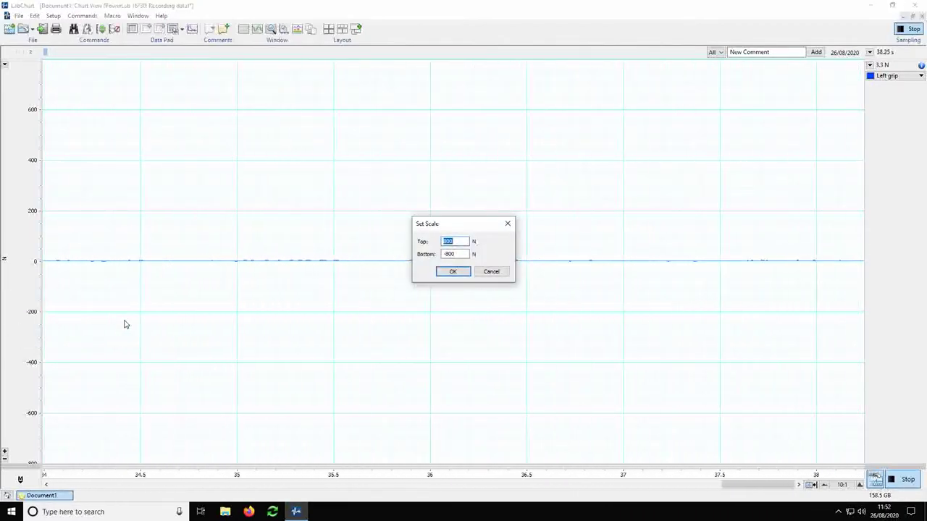
{"action": "type", "text": "400"}
{"action": "key", "text": "Tab"}
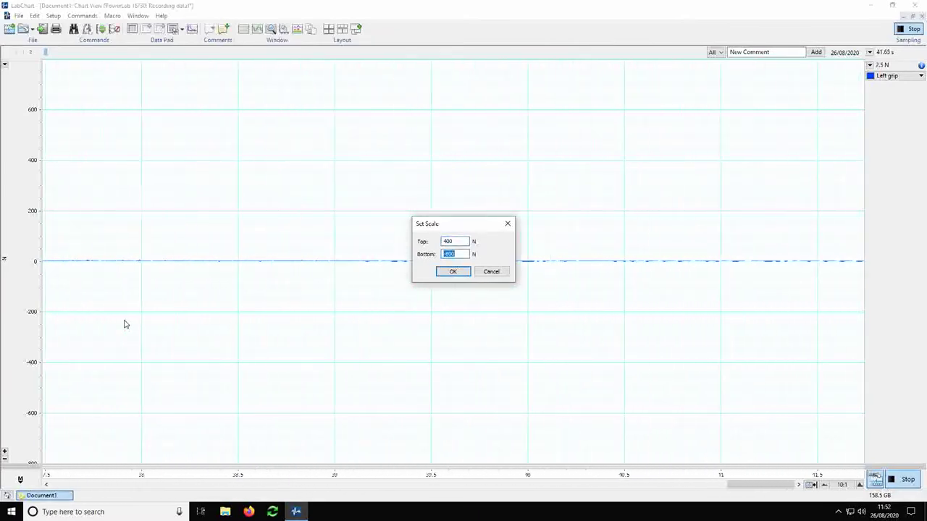
{"action": "type", "text": "0"}
{"action": "left_click", "coordinate": [451, 271]}
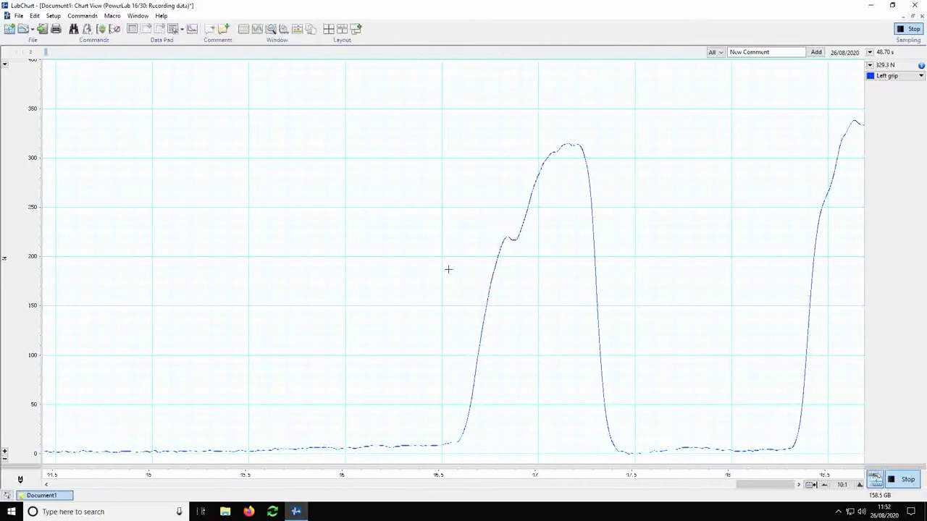
Select the second grip peak near 48.5 s, inspect it in Zoom View, then close it.
{"action": "left_click_drag", "start_coordinate": [31, 405], "coordinate": [32, 382]}
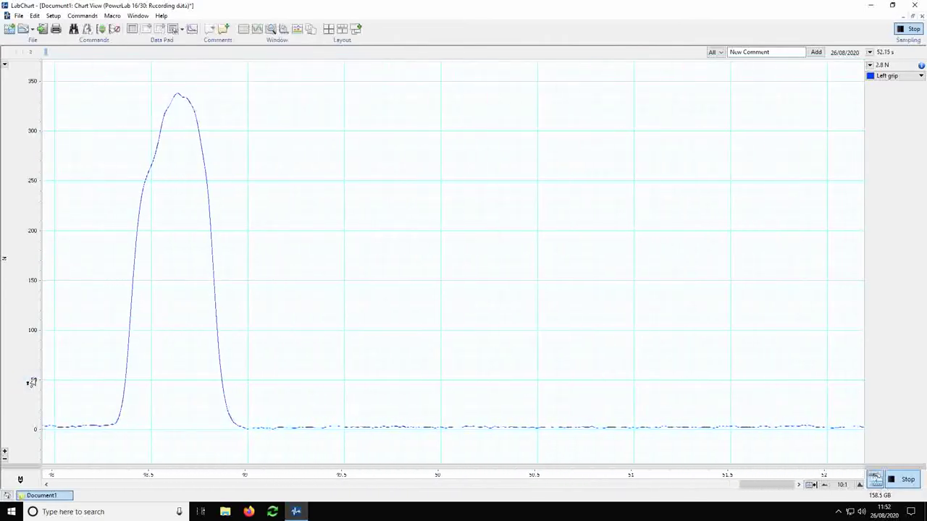
{"action": "left_click_drag", "start_coordinate": [777, 485], "coordinate": [700, 491]}
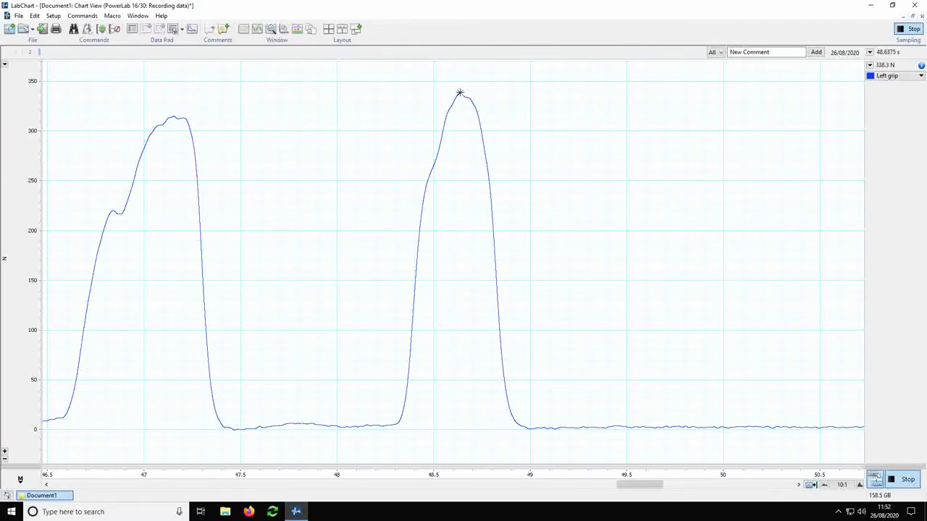
{"action": "left_click_drag", "start_coordinate": [395, 78], "coordinate": [529, 502]}
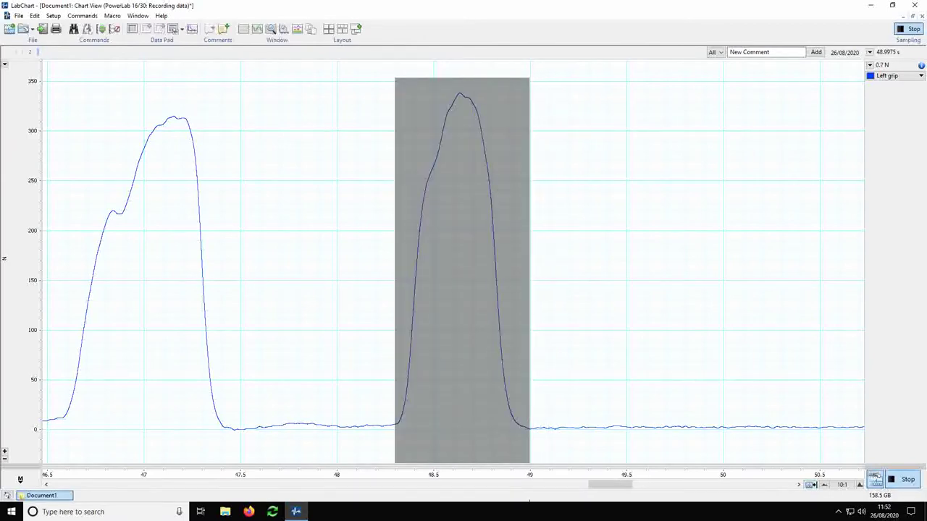
{"action": "left_click", "coordinate": [271, 29]}
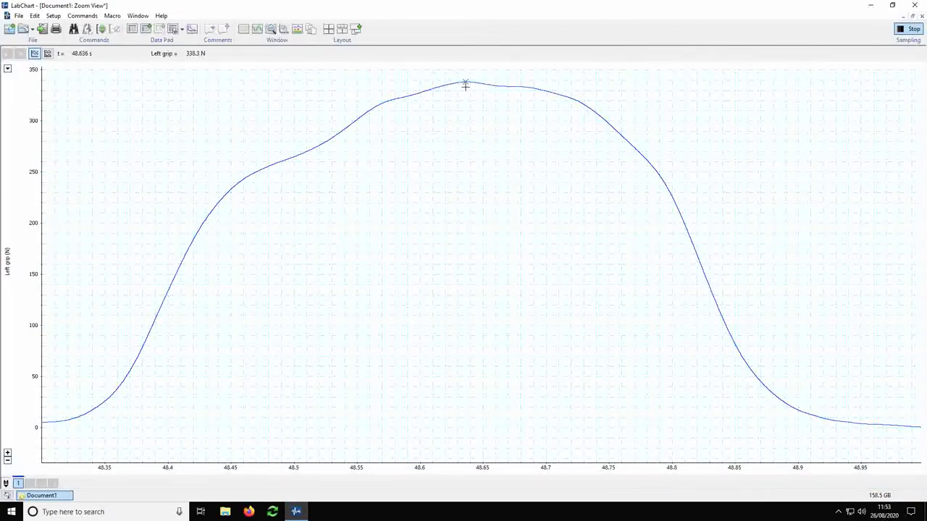
{"action": "left_click", "coordinate": [921, 16]}
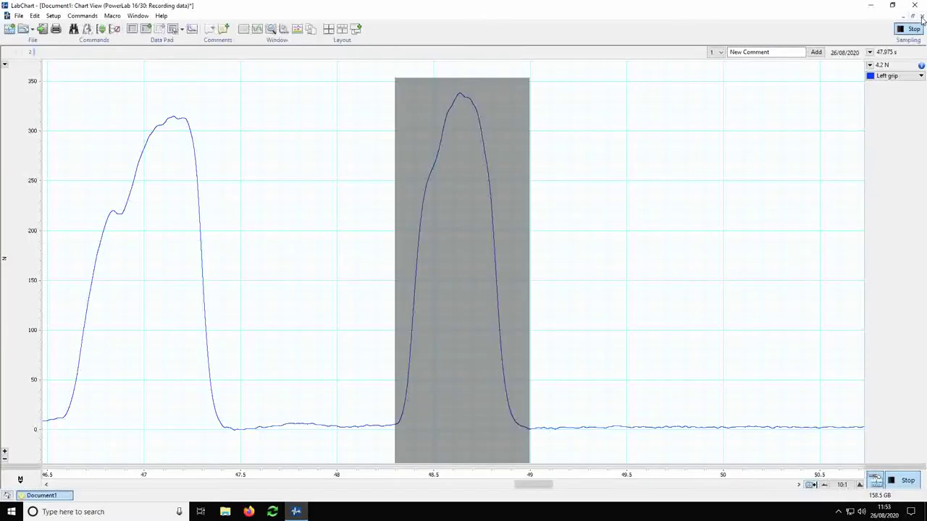
{"action": "left_click", "coordinate": [813, 487]}
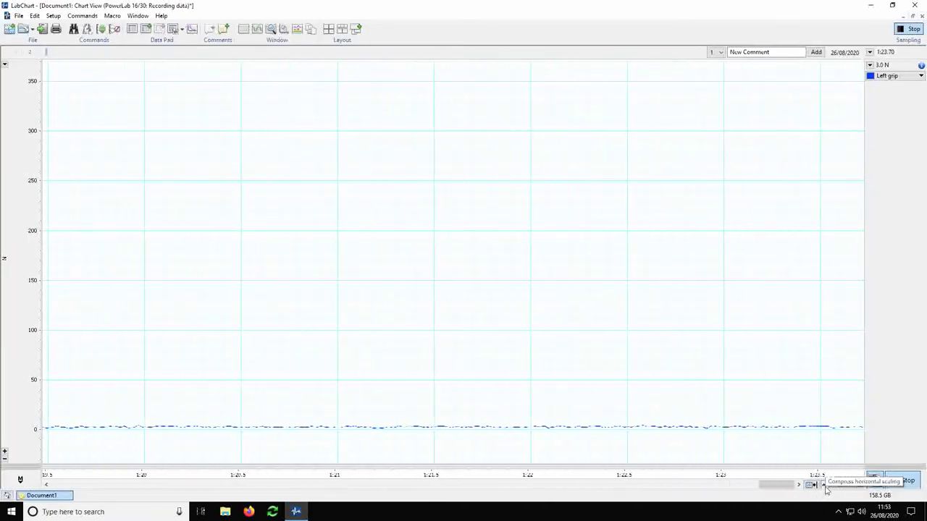
{"action": "left_click", "coordinate": [826, 488]}
{"action": "left_click", "coordinate": [826, 488]}
{"action": "left_click", "coordinate": [825, 488]}
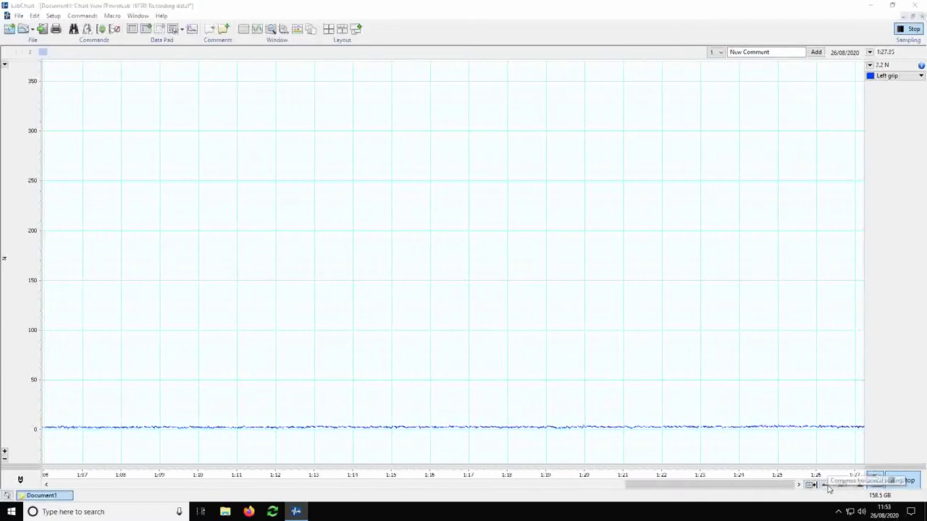
{"action": "left_click", "coordinate": [826, 489]}
{"action": "left_click", "coordinate": [826, 488]}
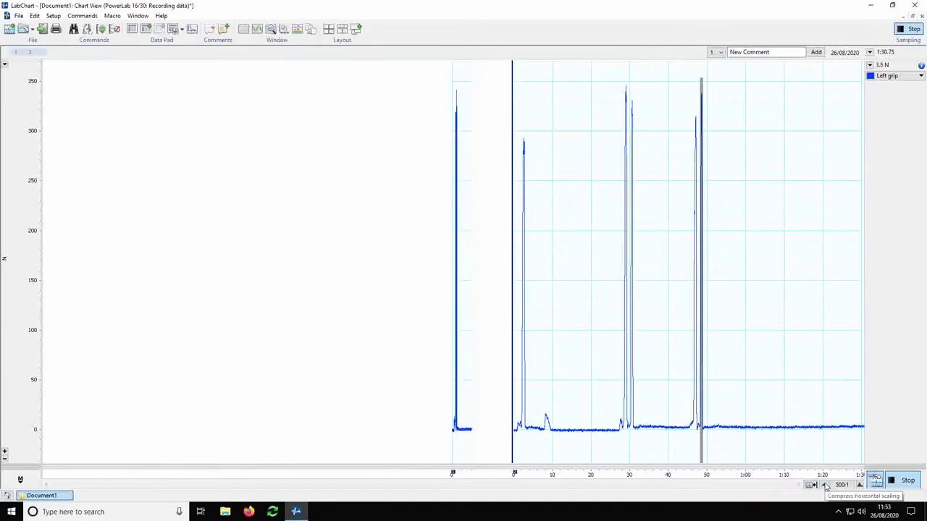
{"action": "left_click", "coordinate": [859, 486]}
{"action": "left_click", "coordinate": [860, 487]}
{"action": "left_click", "coordinate": [841, 489]}
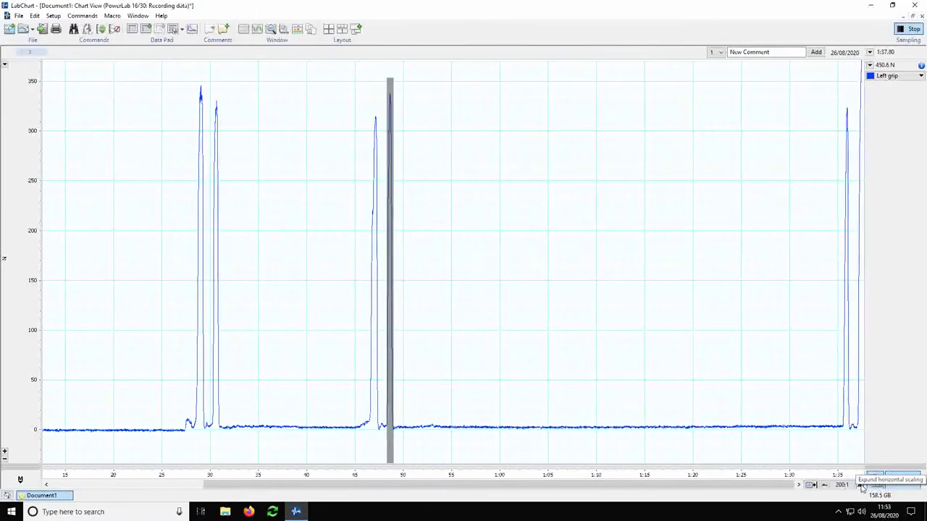
{"action": "left_click", "coordinate": [860, 486]}
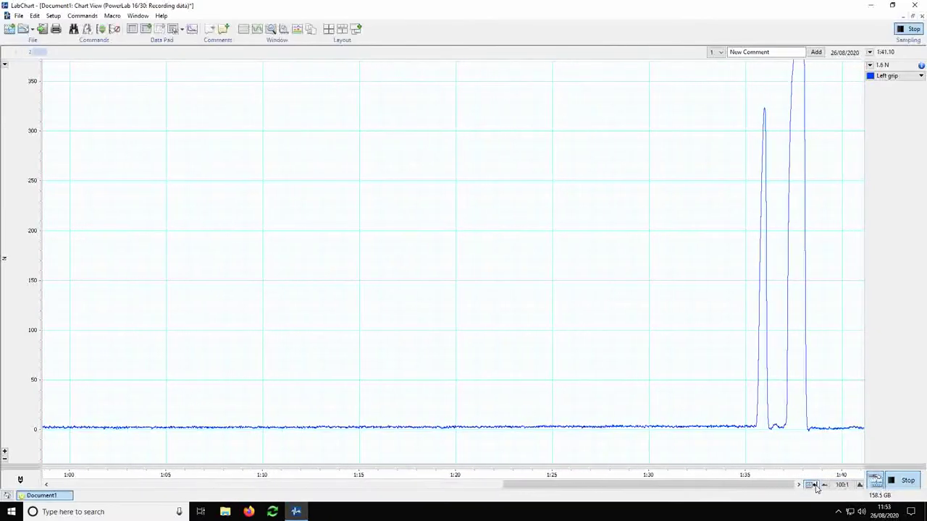
{"action": "left_click", "coordinate": [861, 487]}
{"action": "left_click", "coordinate": [860, 487]}
{"action": "left_click", "coordinate": [860, 487]}
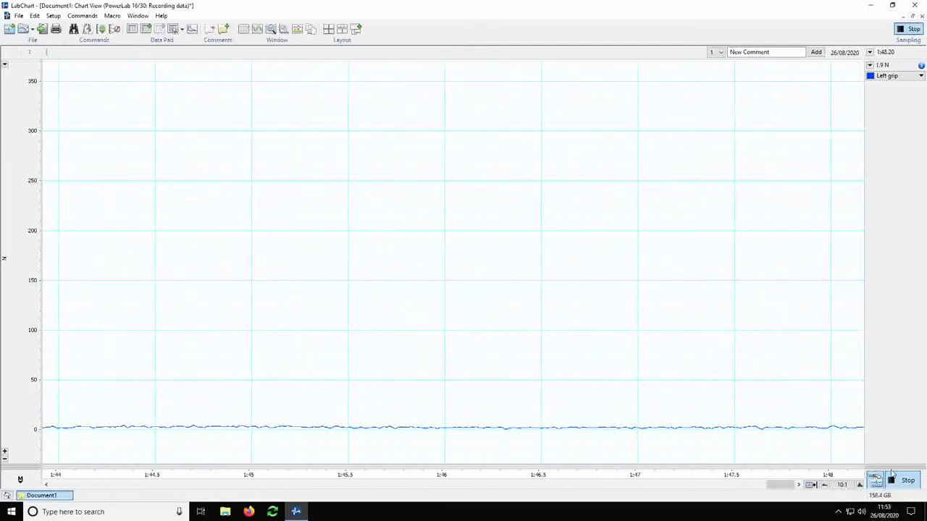
In Spectrum View, scale the spectrogram frequency axis to 0–50 Hz, then close the view.
{"action": "left_click", "coordinate": [284, 29]}
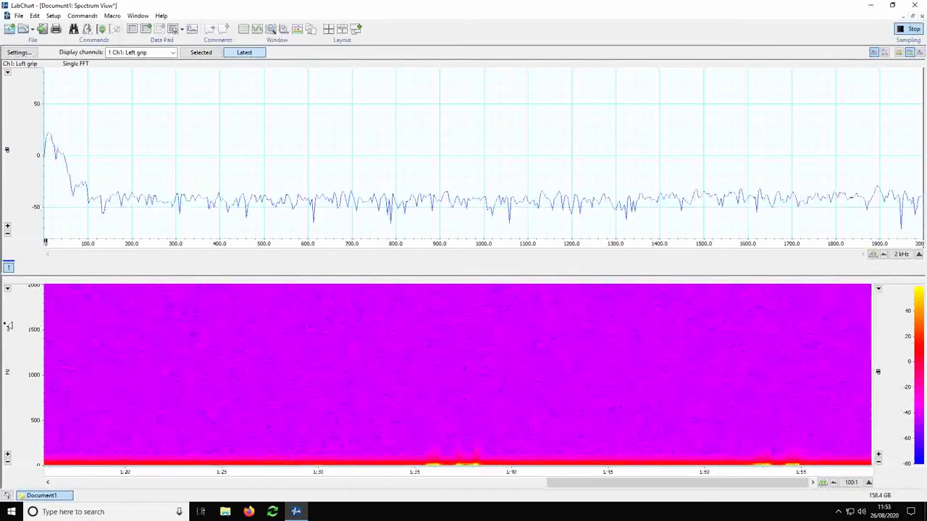
{"action": "right_click", "coordinate": [32, 351]}
{"action": "left_click", "coordinate": [58, 395]}
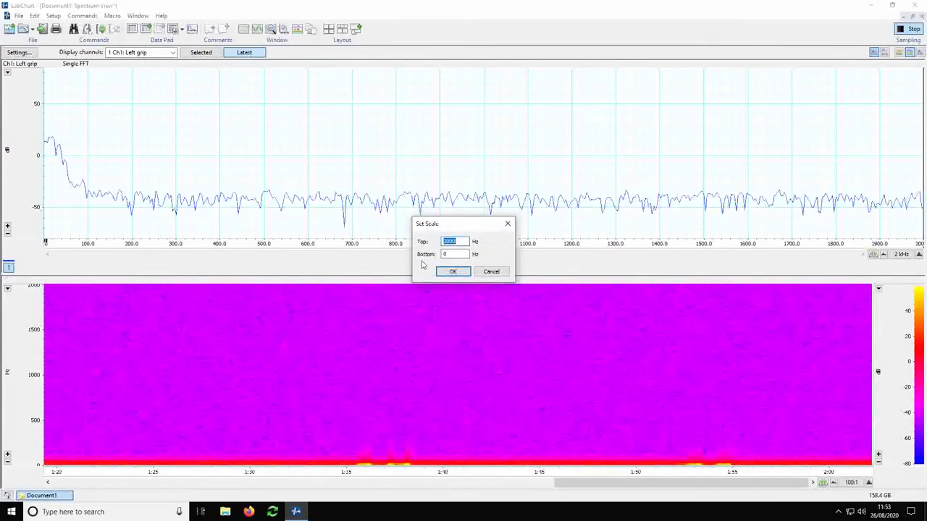
{"action": "left_click", "coordinate": [462, 269]}
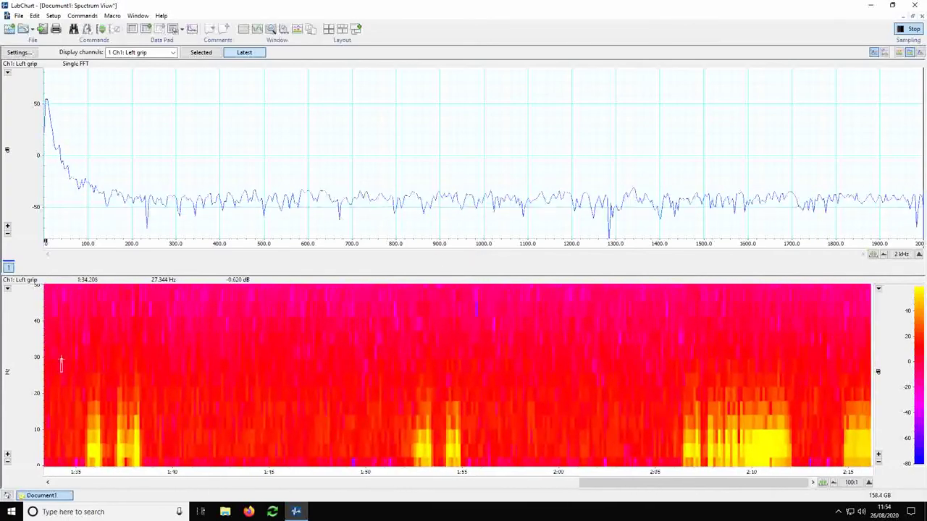
{"action": "left_click", "coordinate": [921, 16]}
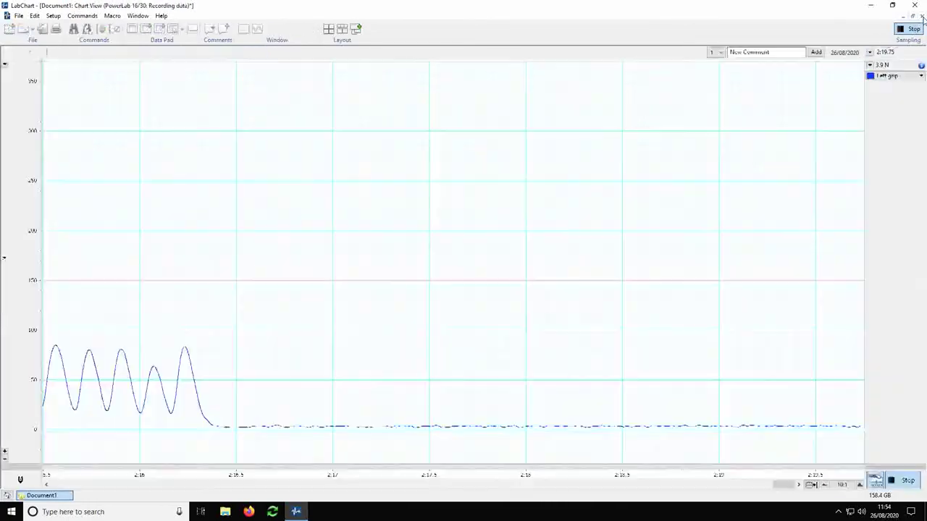
Stop sampling and save the recording as test_data, replacing the existing file.
{"action": "left_click", "coordinate": [907, 481]}
{"action": "left_click", "coordinate": [22, 17]}
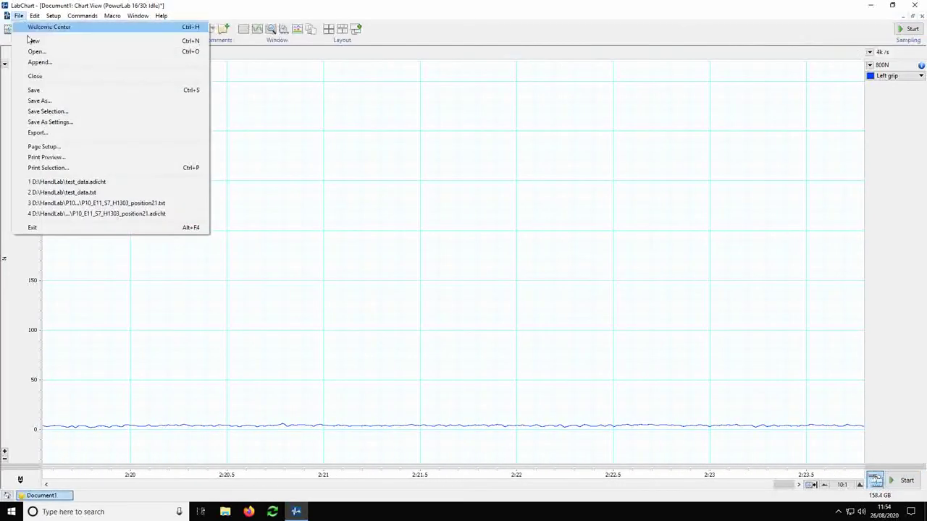
{"action": "left_click", "coordinate": [32, 101]}
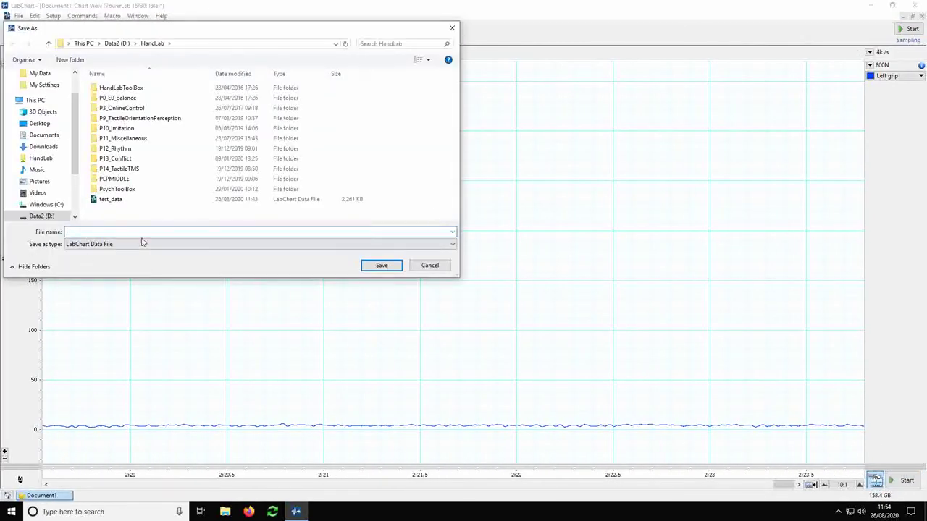
{"action": "left_click", "coordinate": [110, 200]}
{"action": "left_click", "coordinate": [380, 265]}
{"action": "left_click", "coordinate": [462, 296]}
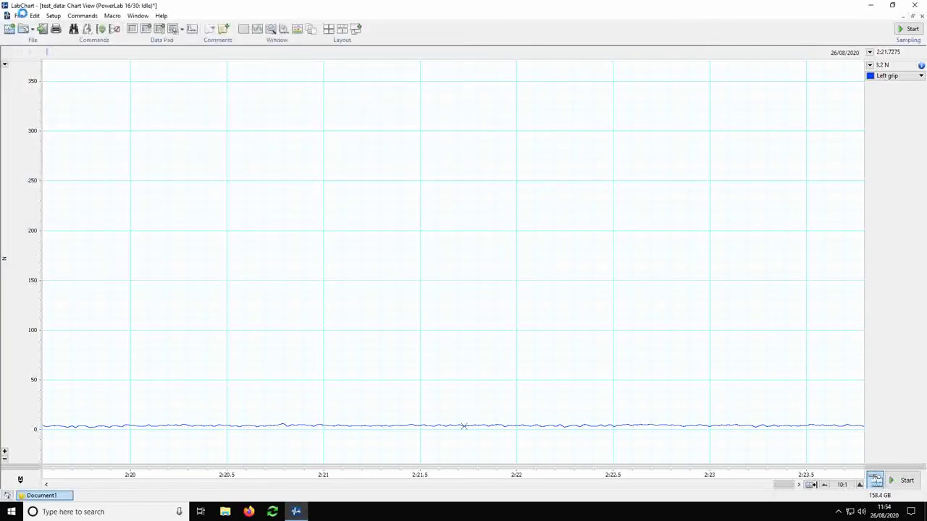
Export channels 1–4 of the whole file as a LabChart text file named test_data.
{"action": "left_click", "coordinate": [22, 15]}
{"action": "left_click", "coordinate": [29, 136]}
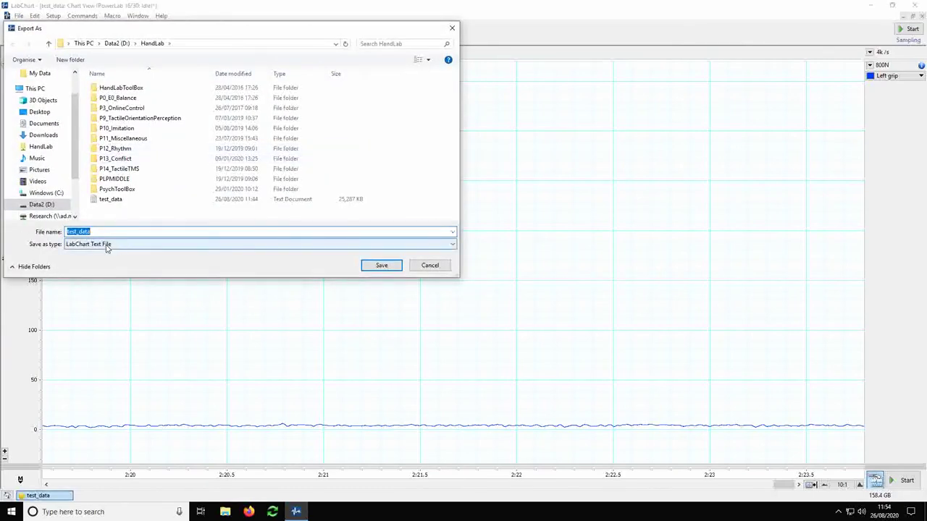
{"action": "left_click", "coordinate": [383, 265]}
{"action": "left_click", "coordinate": [456, 295]}
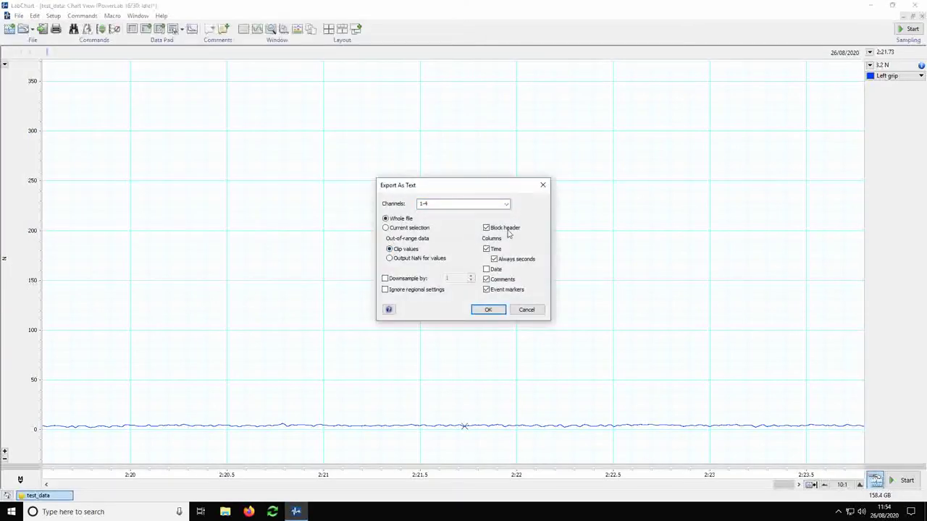
{"action": "left_click", "coordinate": [485, 309]}
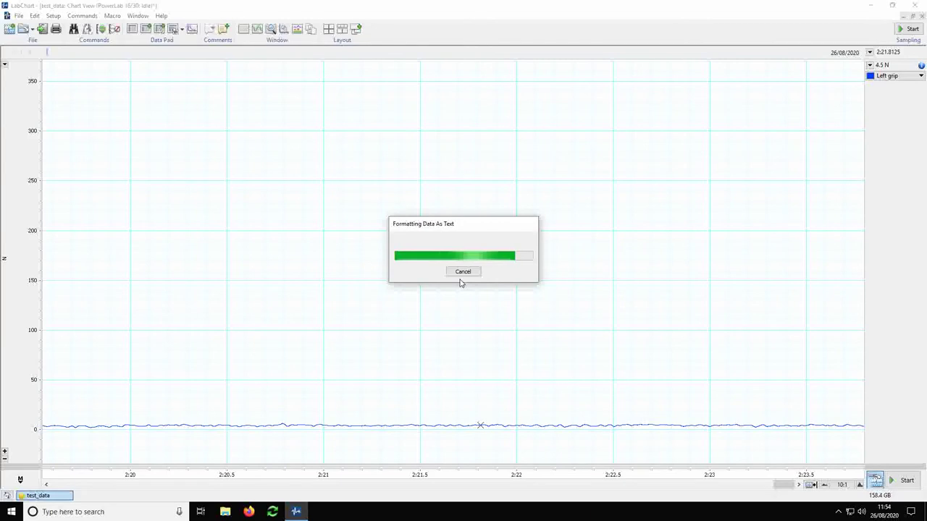
Close test_data, reopen it to check, close it again and quit LabChart.
{"action": "left_click", "coordinate": [914, 15]}
{"action": "left_click", "coordinate": [22, 29]}
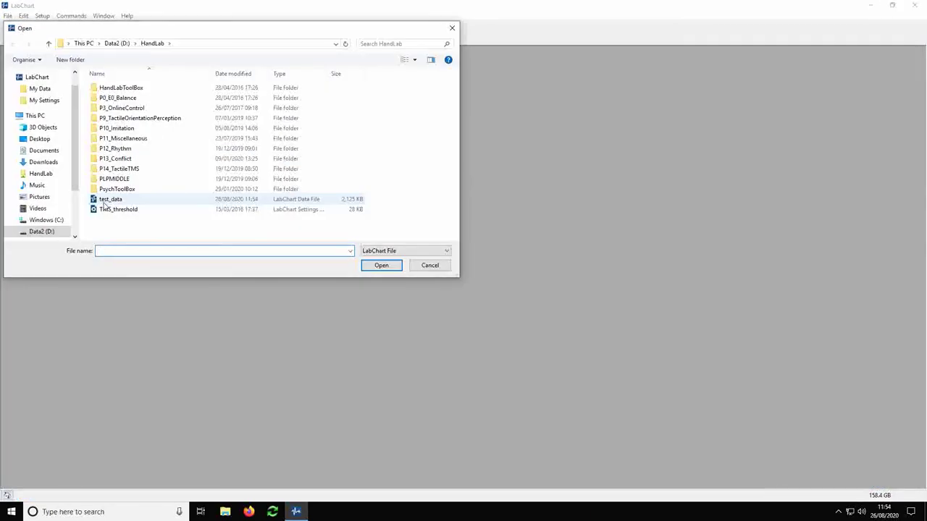
{"action": "double_click", "coordinate": [99, 200]}
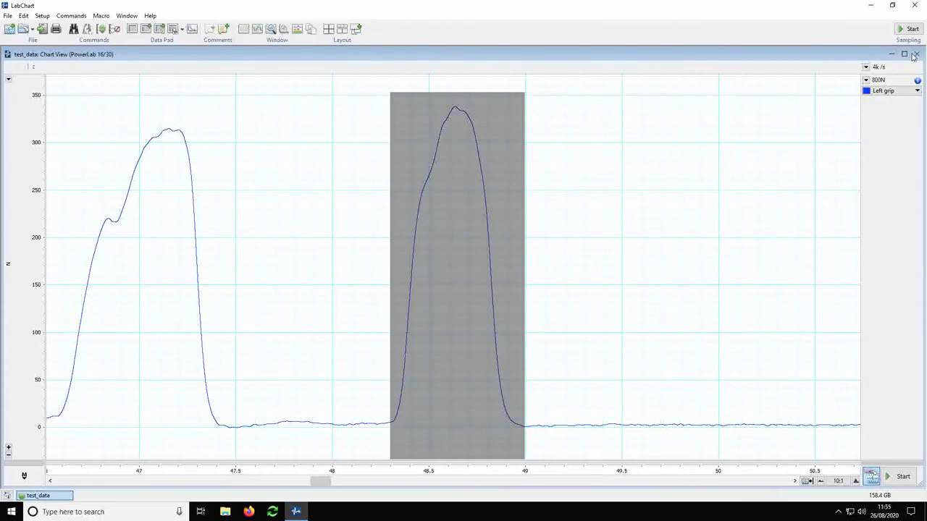
{"action": "left_click", "coordinate": [915, 55]}
{"action": "left_click", "coordinate": [914, 5]}
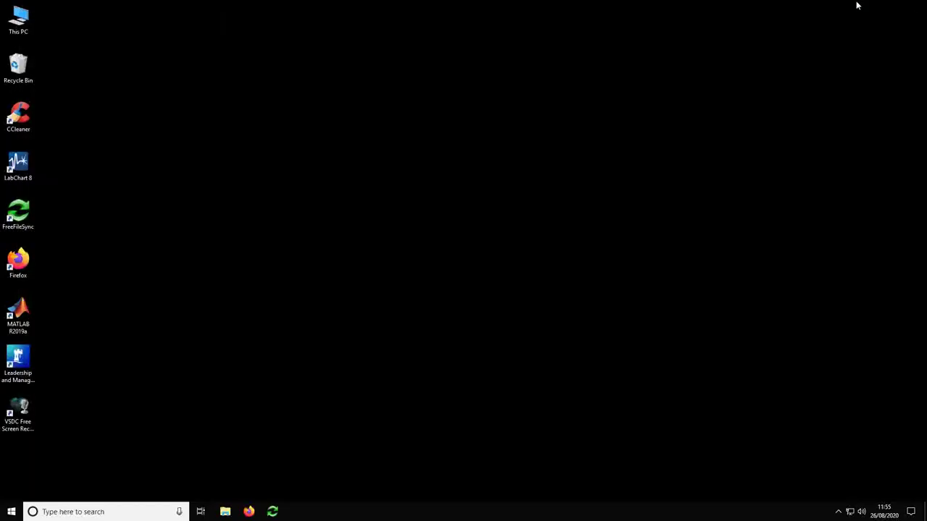